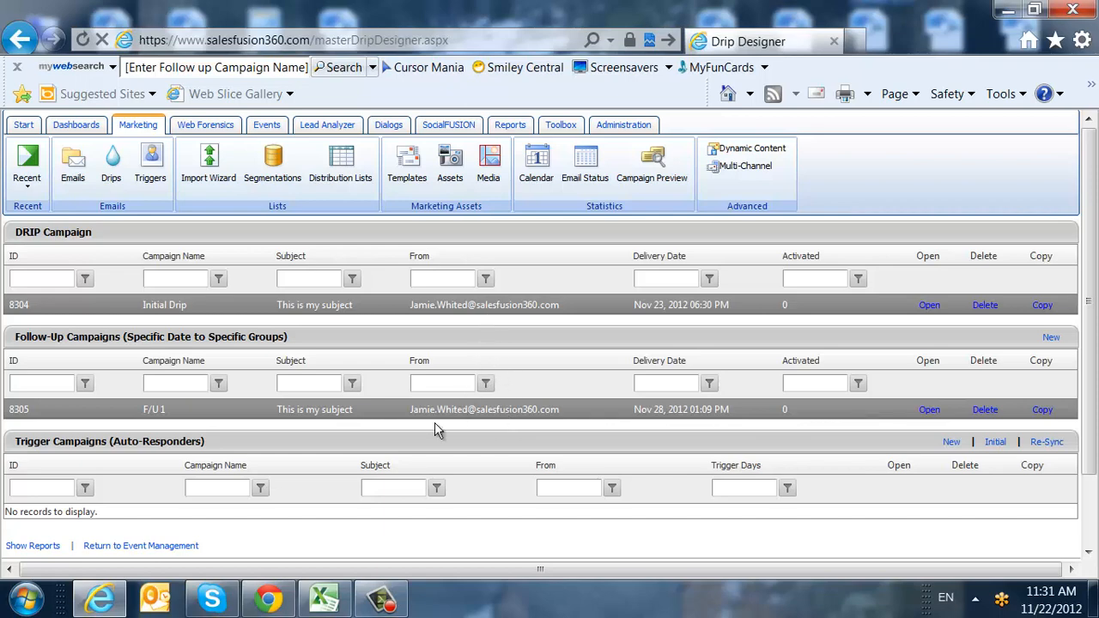
# Start a new trigger campaign and name it 'Training Trigger'.
pyautogui.moveTo(206, 441); pyautogui.dragTo(38, 443)
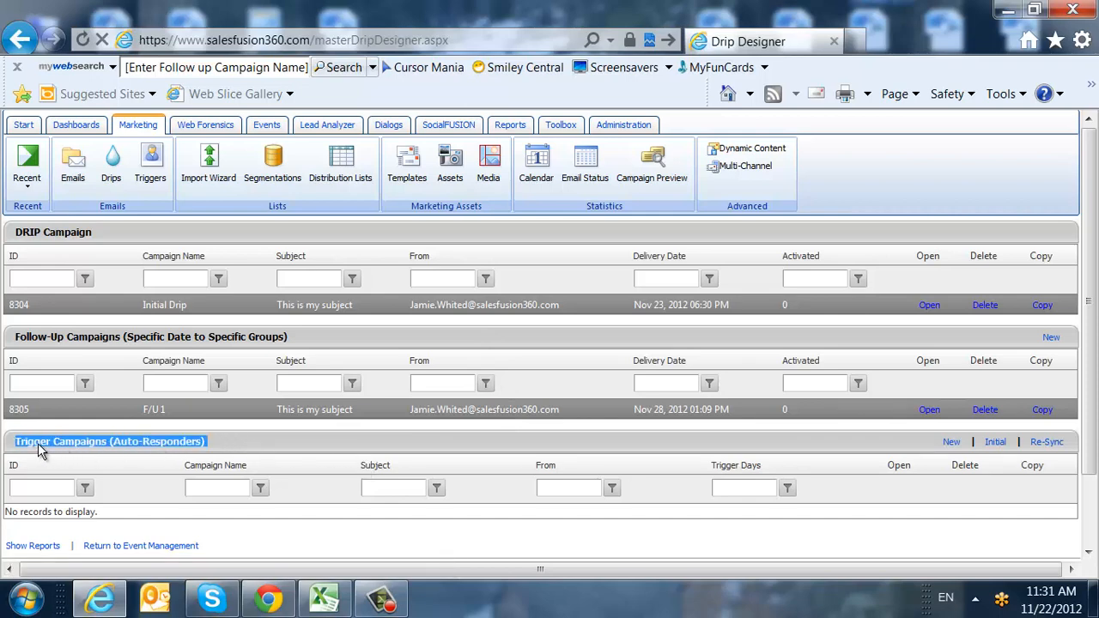
pyautogui.click(216, 442)
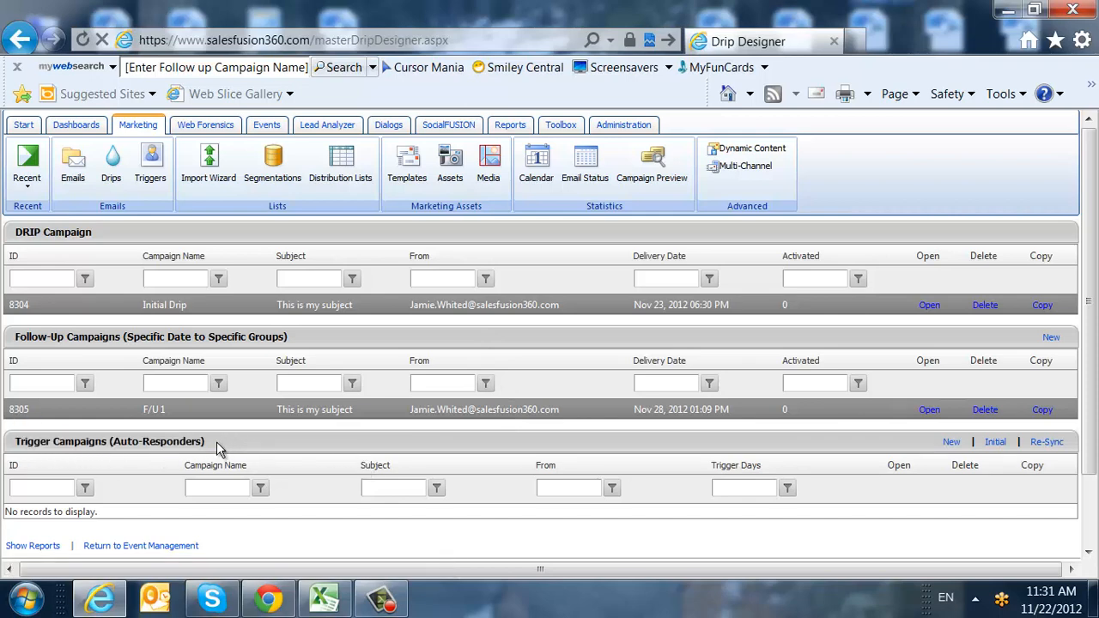
pyautogui.click(955, 443)
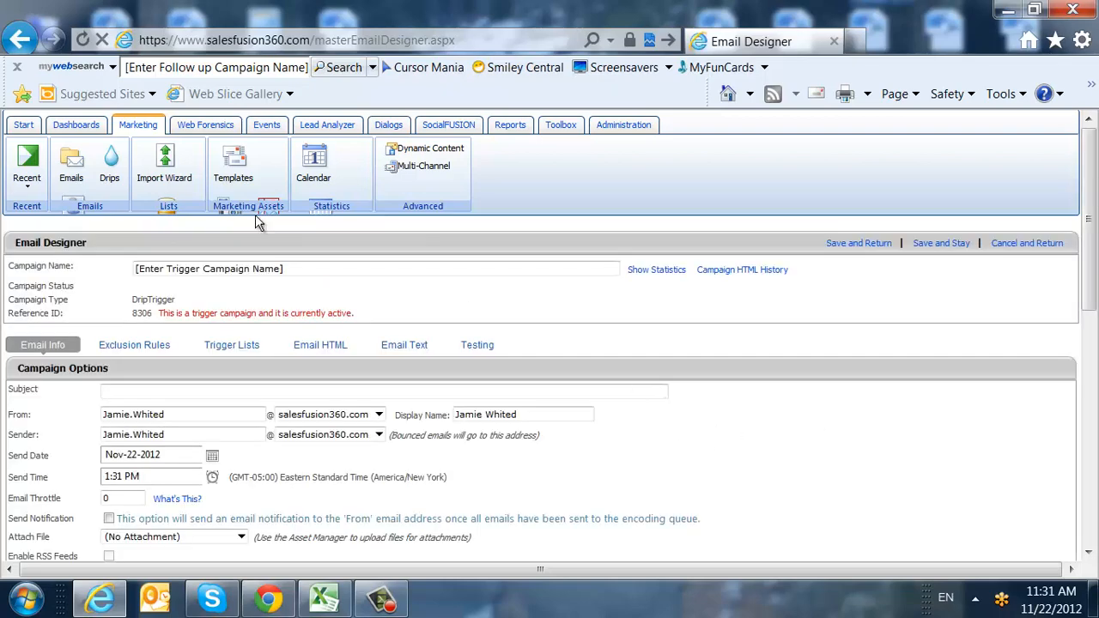
pyautogui.moveTo(295, 268); pyautogui.dragTo(4, 304)
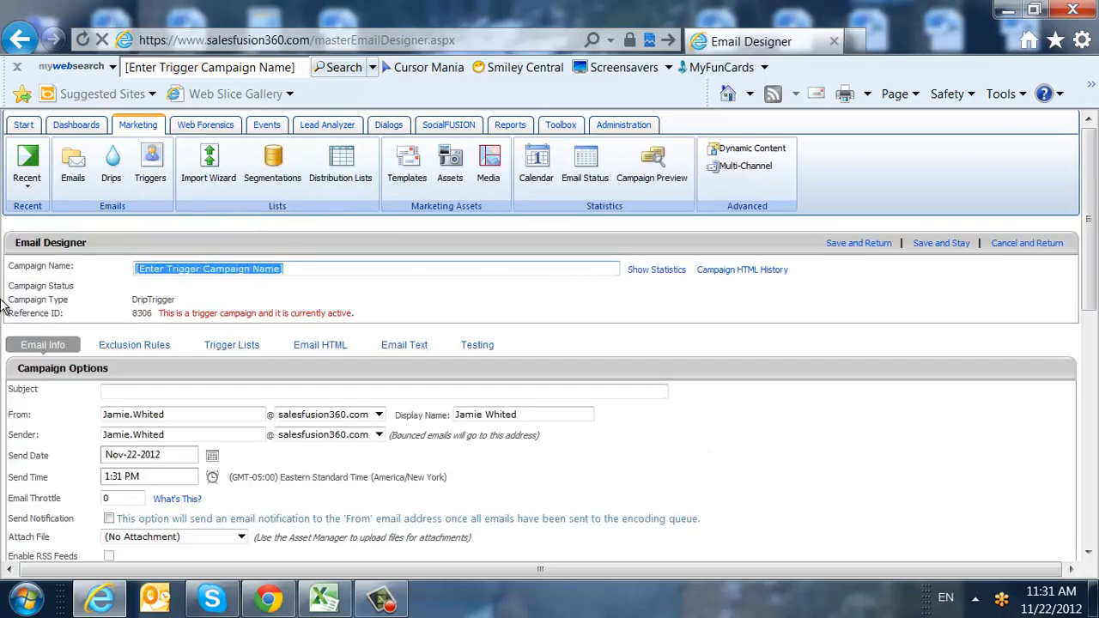
pyautogui.write('Trainin')
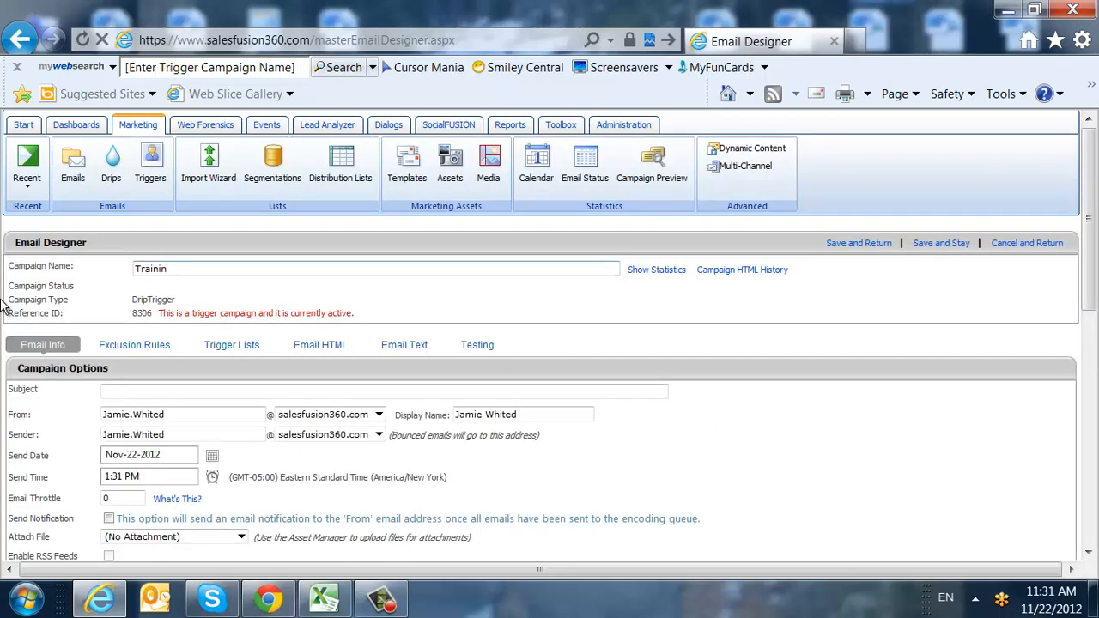
pyautogui.write('g Trigger')
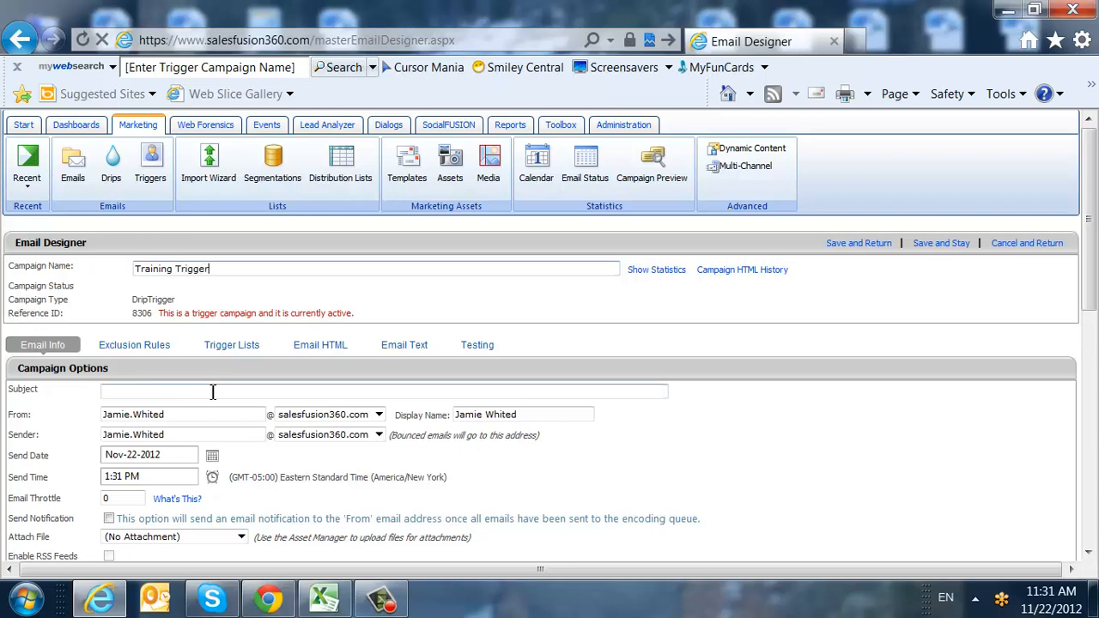
pyautogui.hotkey('ctrl', 'v')
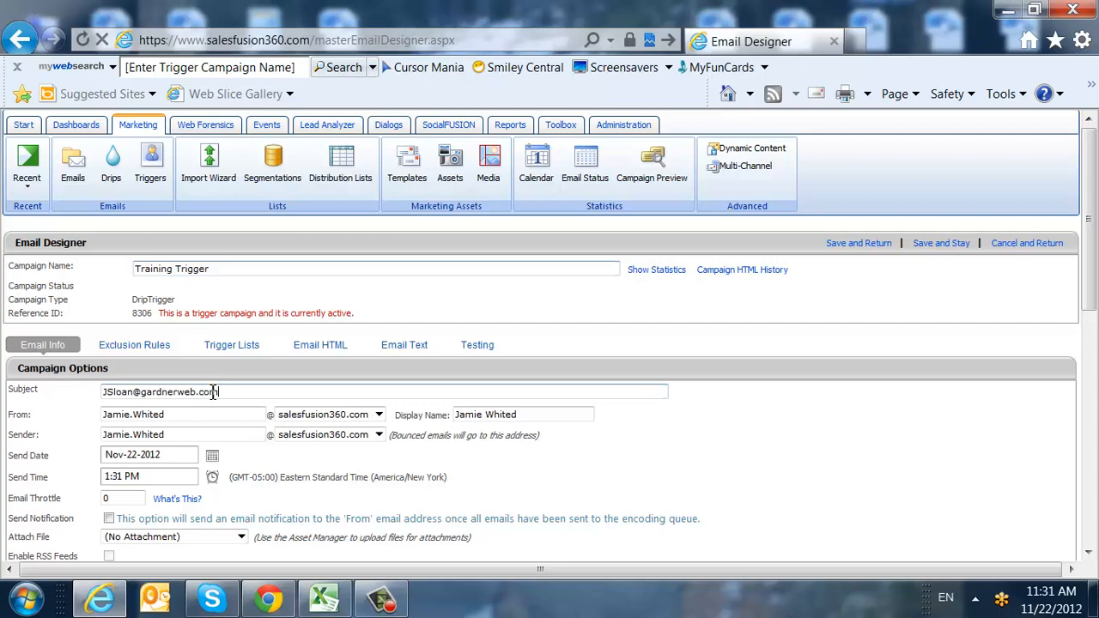
# Enter the subject line 'Thisis my subject', correcting the typo.
pyautogui.moveTo(218, 393); pyautogui.dragTo(10, 376)
pyautogui.write('This')
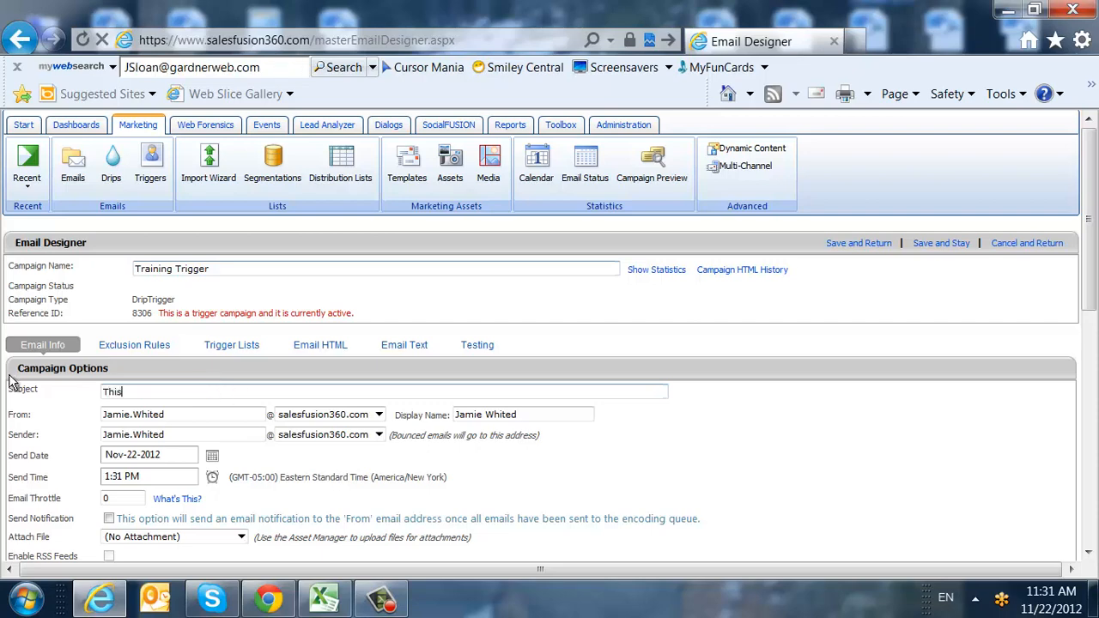
pyautogui.write('is my subejct')
pyautogui.press('BackSpace')
pyautogui.press('BackSpace')
pyautogui.press('BackSpace')
pyautogui.press('BackSpace')
pyautogui.write('ject')
pyautogui.scroll(-2, 26, 386)
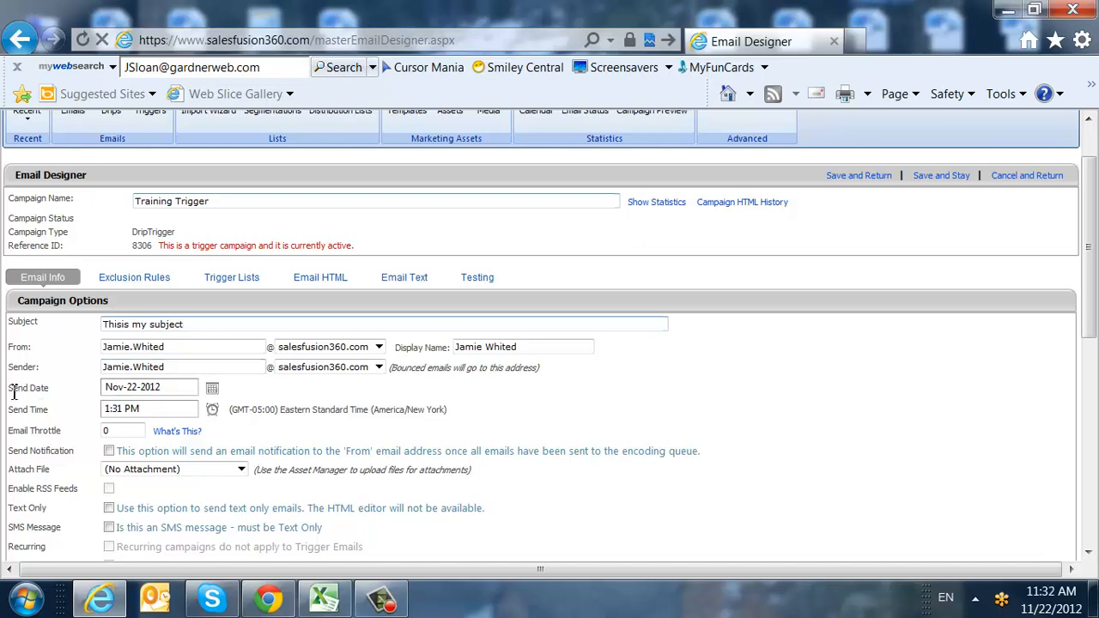
pyautogui.moveTo(11, 388); pyautogui.dragTo(67, 427)
pyautogui.click(68, 423)
pyautogui.scroll(-3, 68, 422)
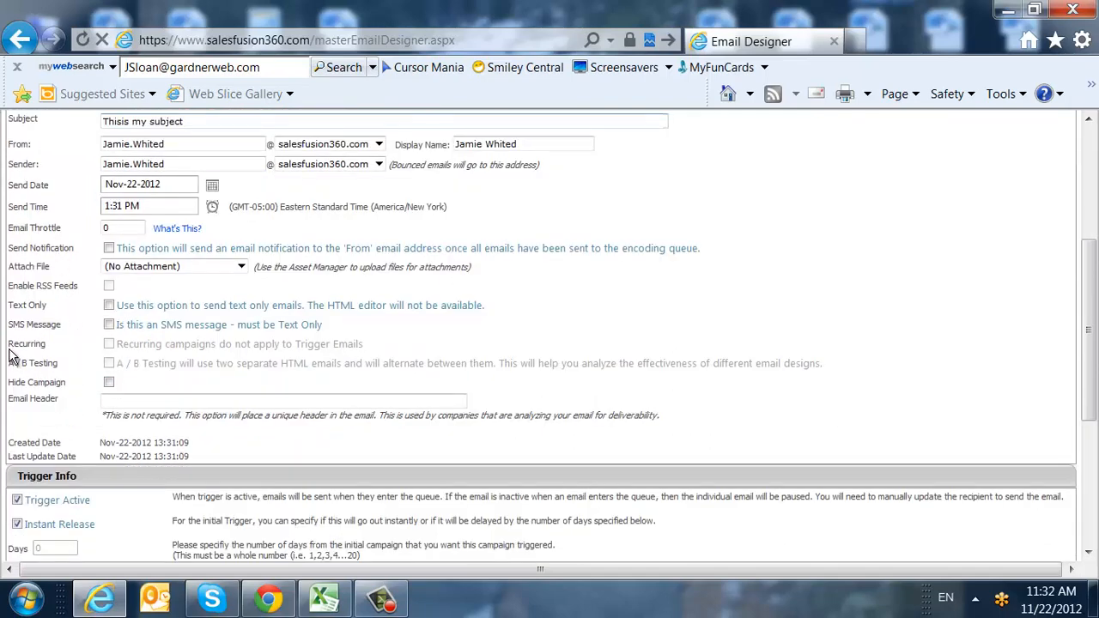
pyautogui.moveTo(11, 345); pyautogui.dragTo(71, 384)
pyautogui.click(66, 366)
pyautogui.scroll(-4, 82, 368)
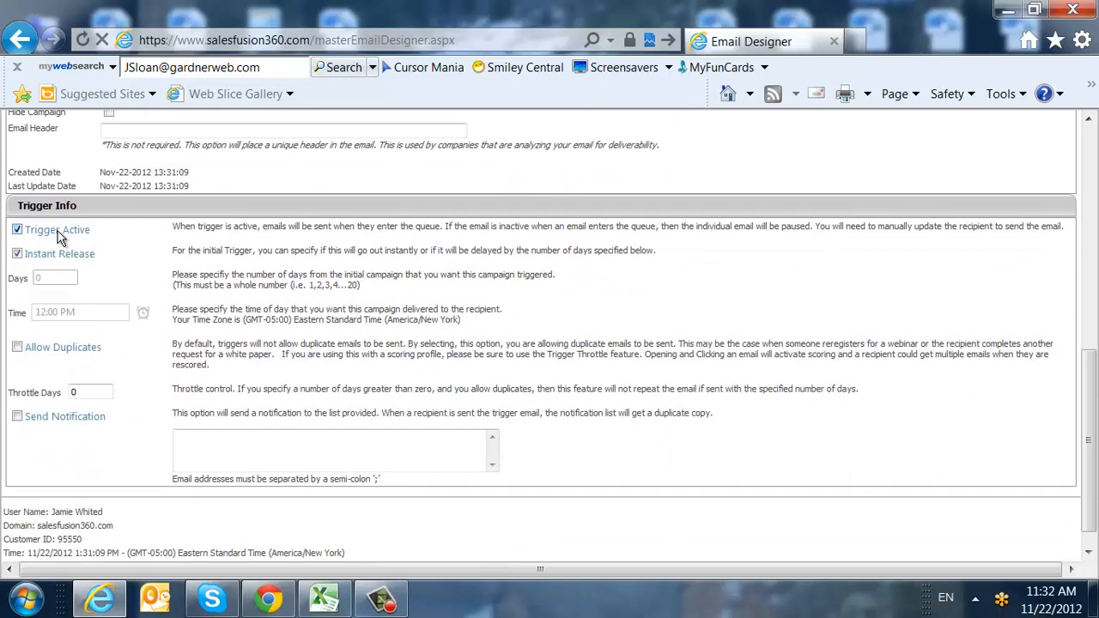
pyautogui.moveTo(63, 229); pyautogui.dragTo(49, 233)
pyautogui.click(194, 268)
pyautogui.scroll(5, 317, 429)
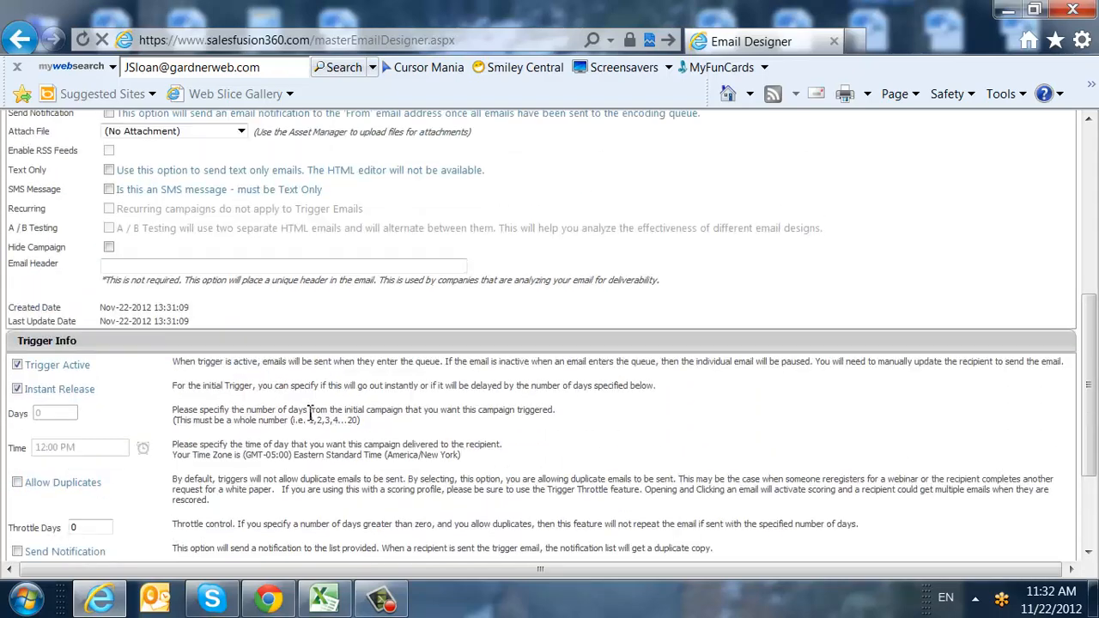
pyautogui.scroll(1, 308, 394)
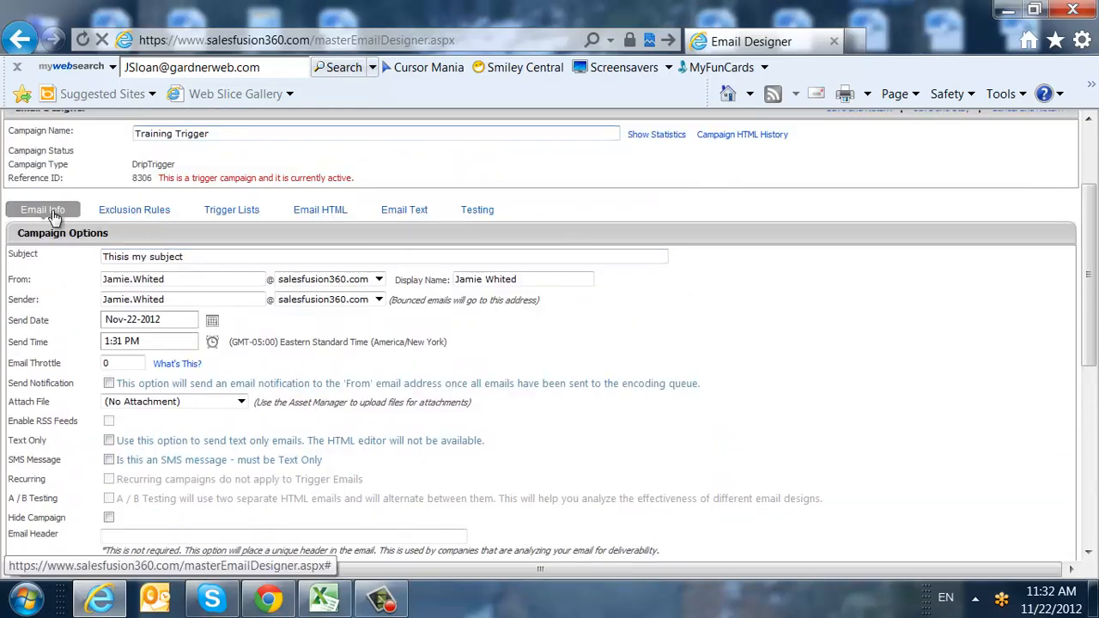
# Review the campaign's exclusion rule segmentations, then go to its Trigger Lists page.
pyautogui.click(133, 211)
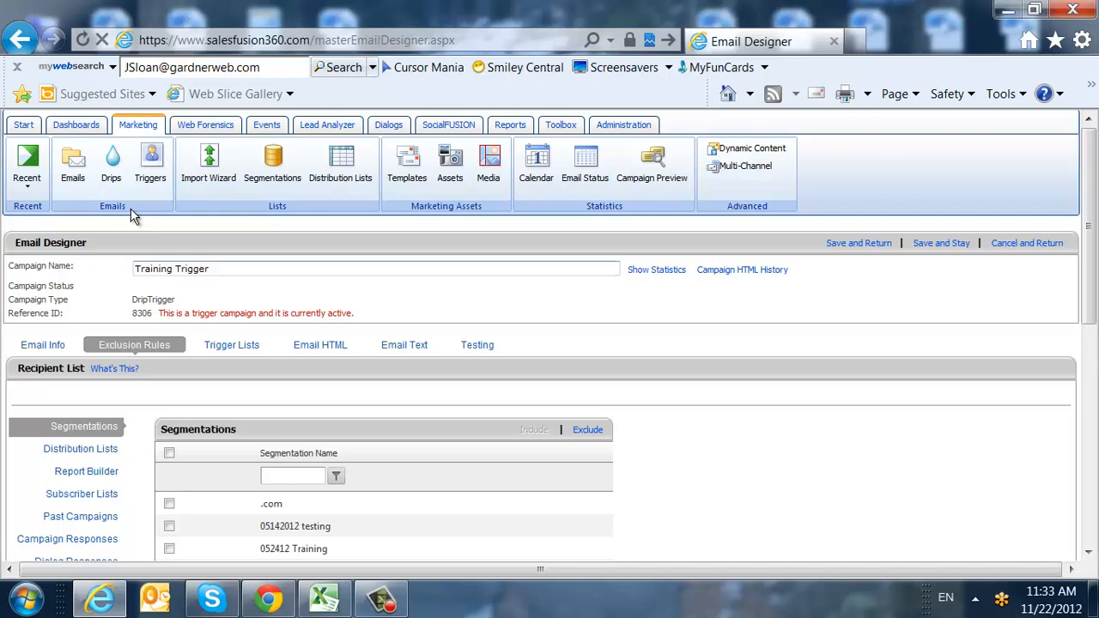
pyautogui.scroll(-3, 187, 409)
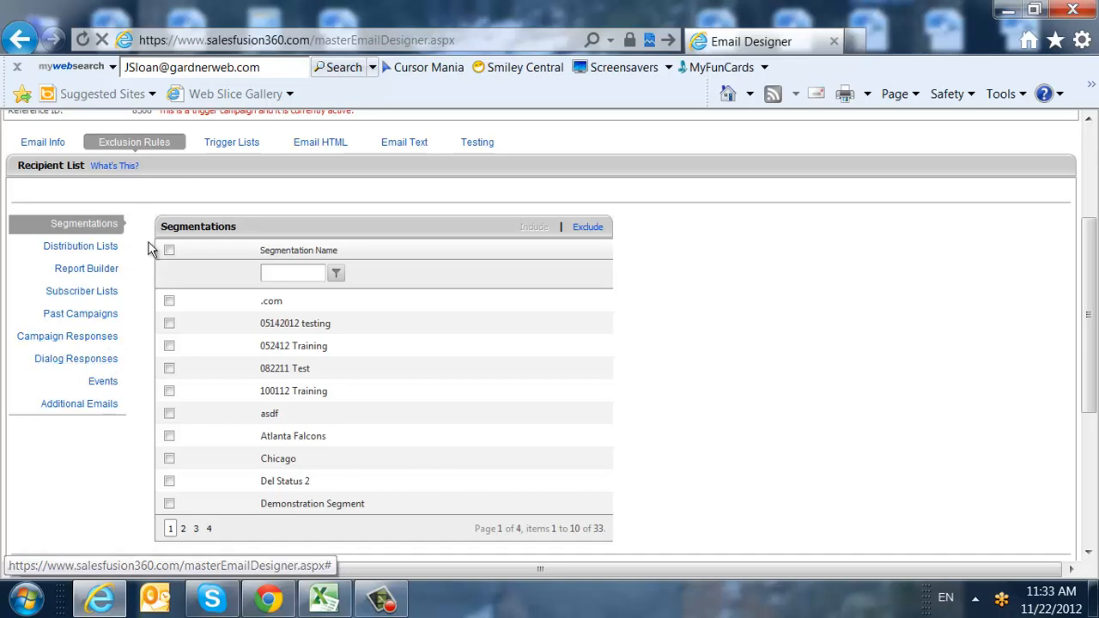
pyautogui.scroll(2, 168, 241)
pyautogui.click(225, 212)
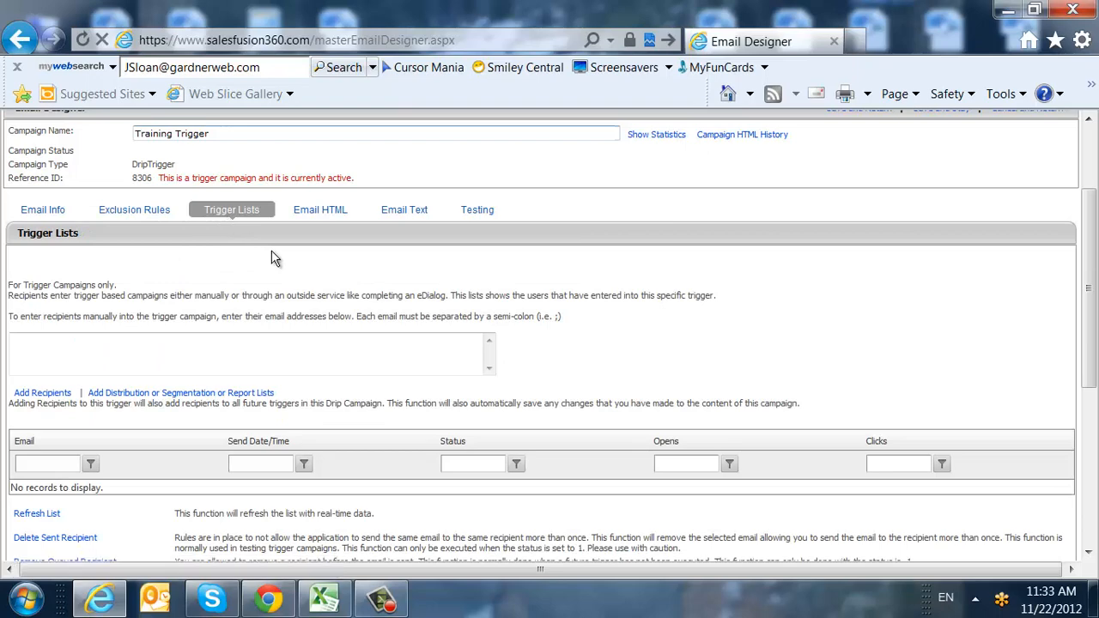
# Add the recipient's email address manually to the trigger list, then bring up the Email HTML editor.
pyautogui.scroll(-2, 180, 370)
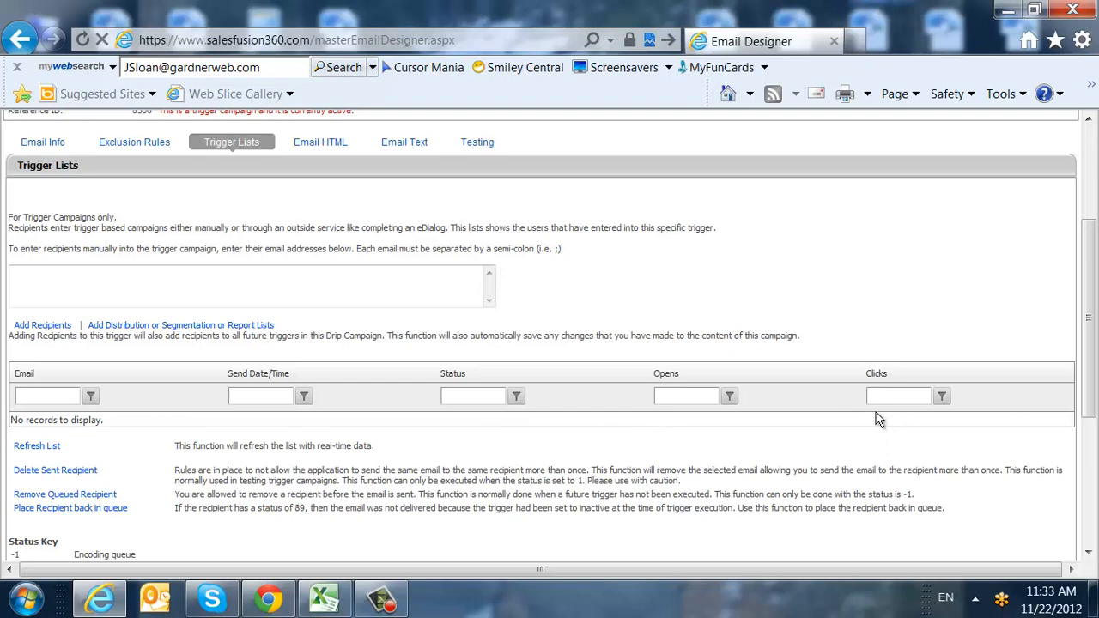
pyautogui.click(409, 291)
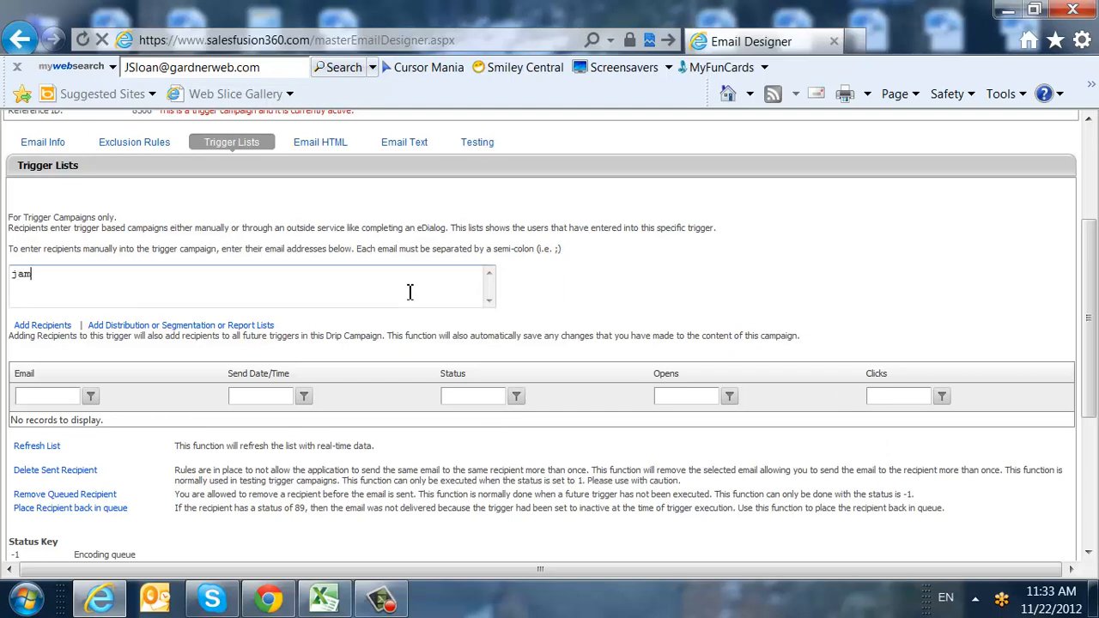
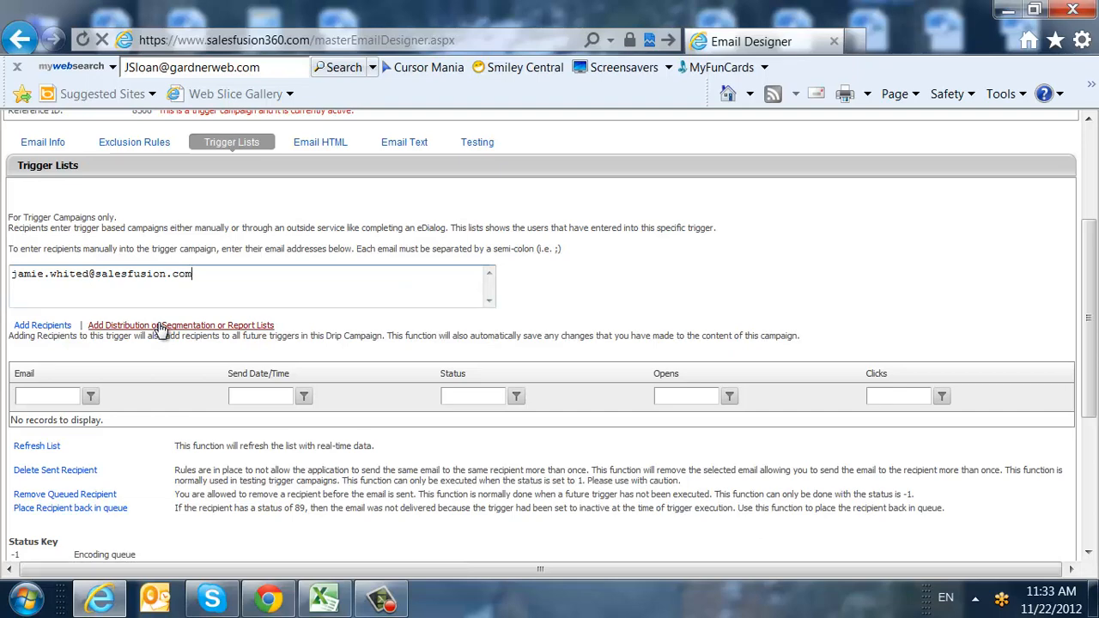
pyautogui.click(311, 143)
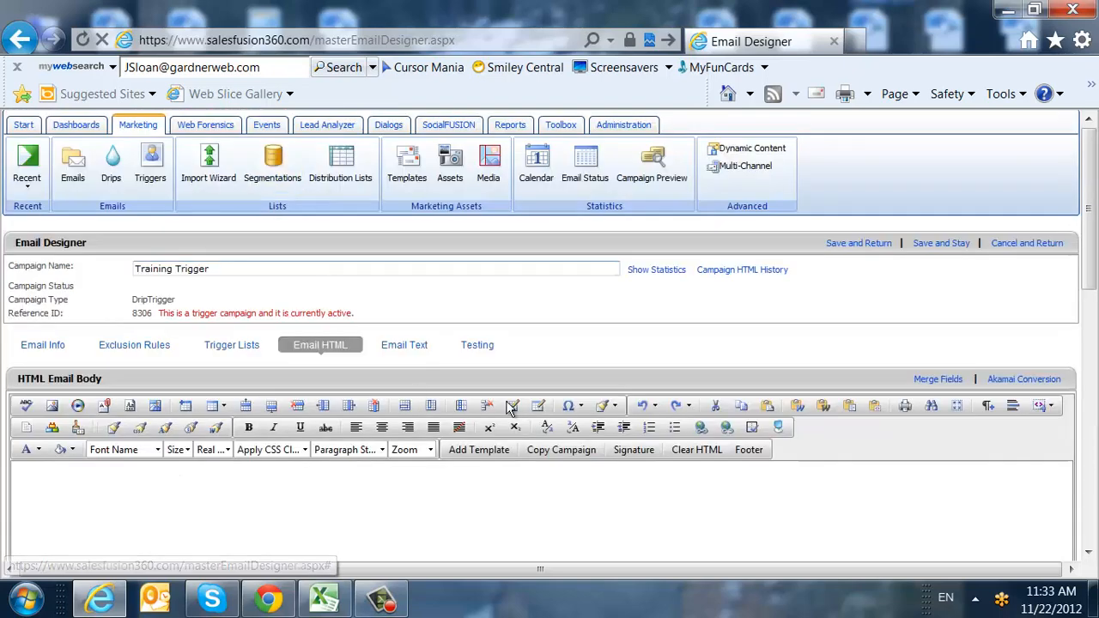
# Import the Going Away Party template into the email body and check its plain-text version.
pyautogui.click(477, 453)
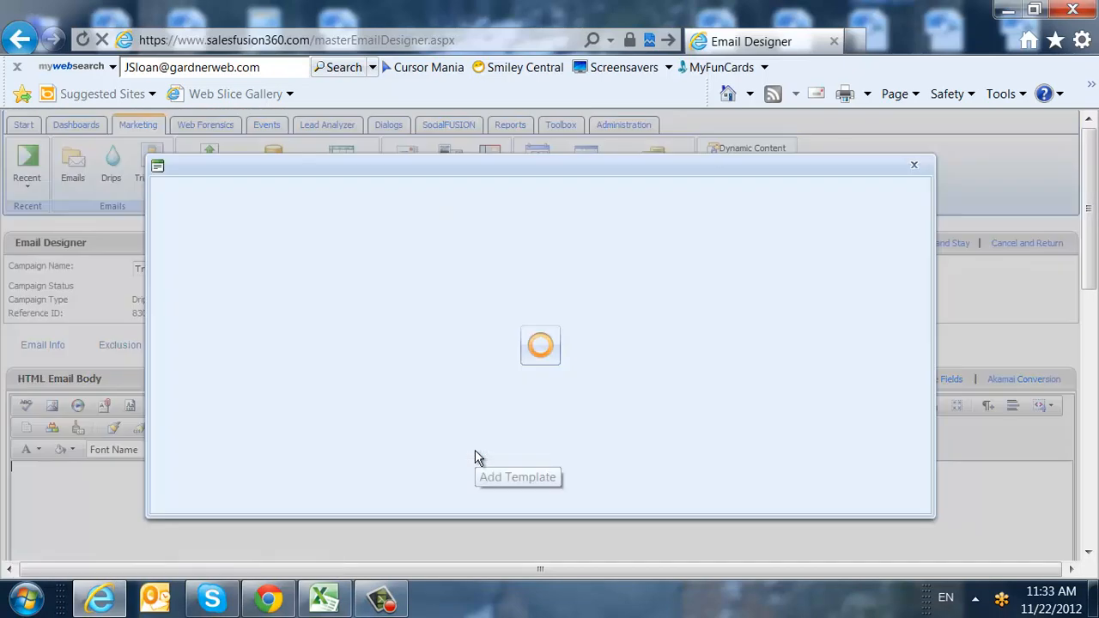
pyautogui.click(399, 425)
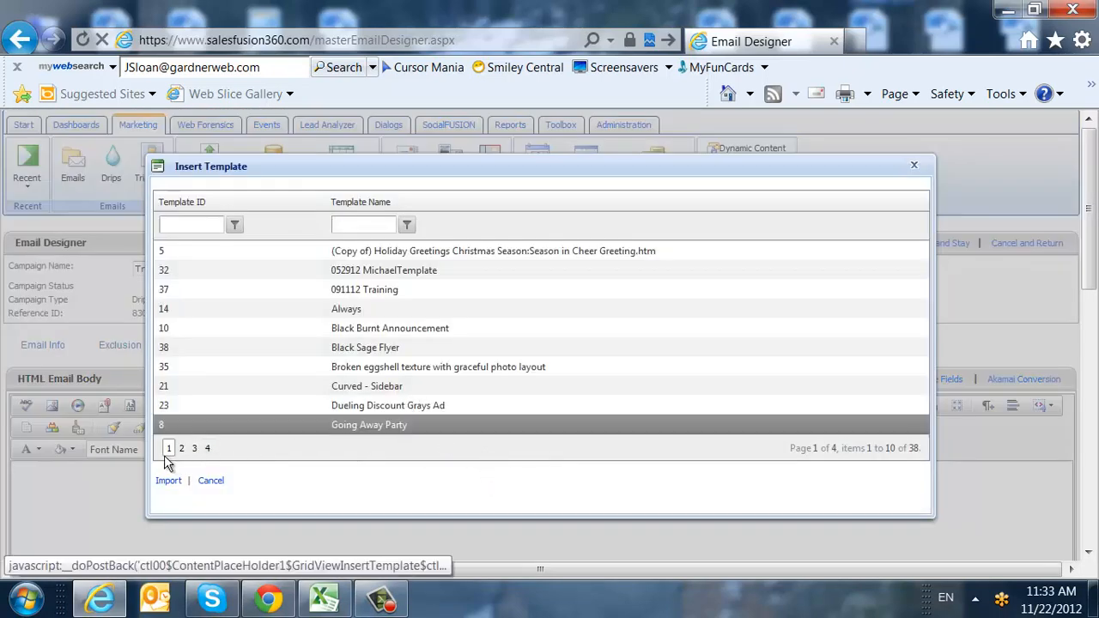
pyautogui.click(169, 481)
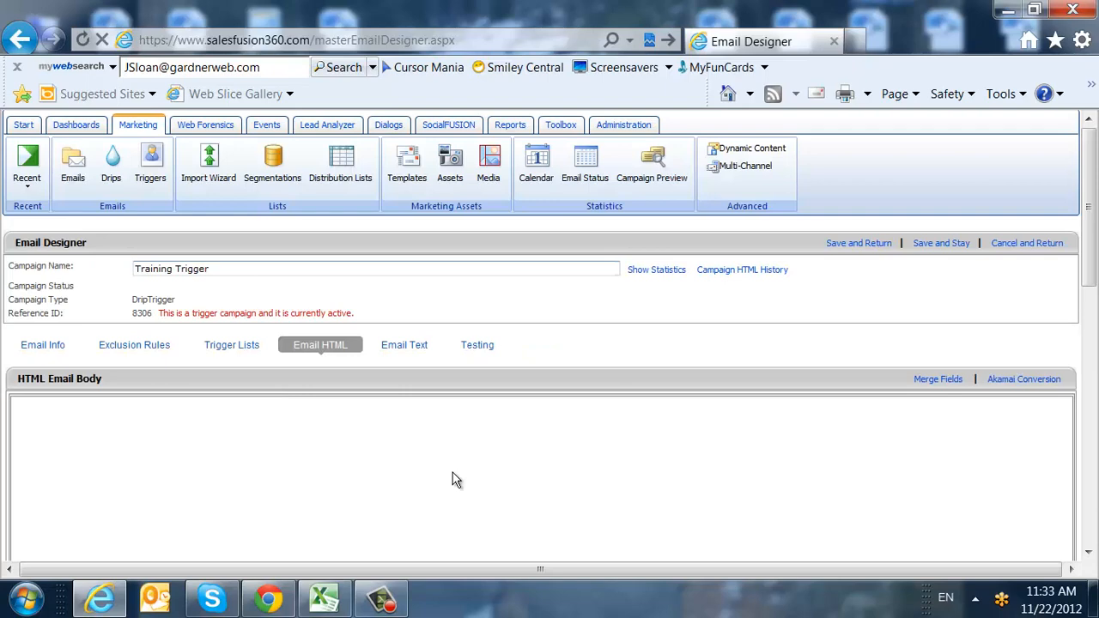
pyautogui.click(401, 345)
pyautogui.scroll(-5, 404, 378)
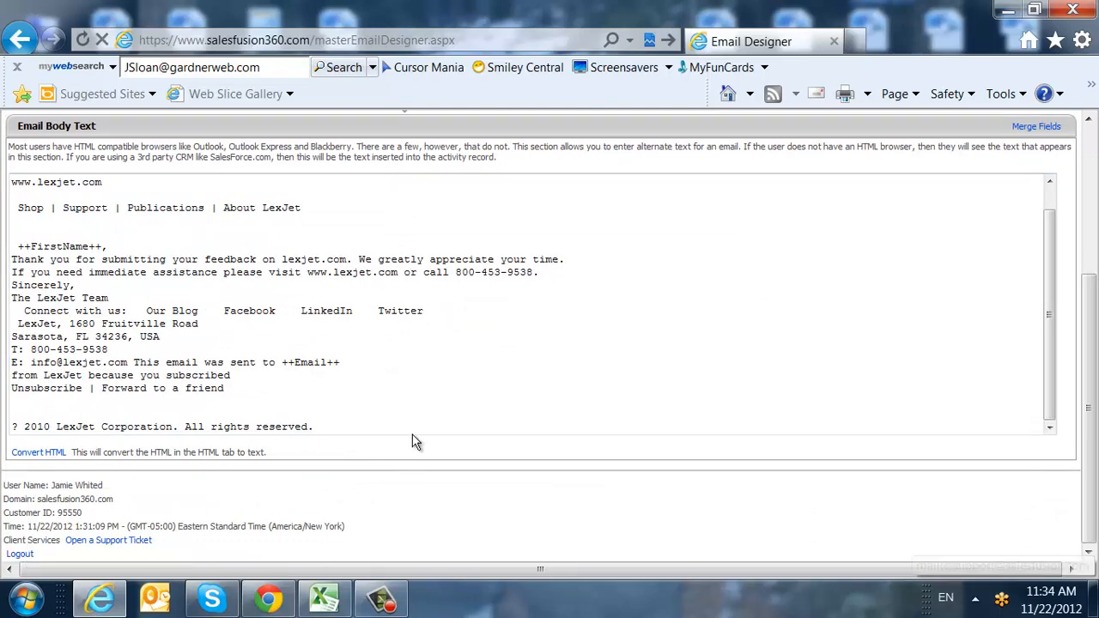
# Set two test email addresses on the Testing page, then save the campaign and return.
pyautogui.scroll(3, 412, 442)
pyautogui.click(478, 240)
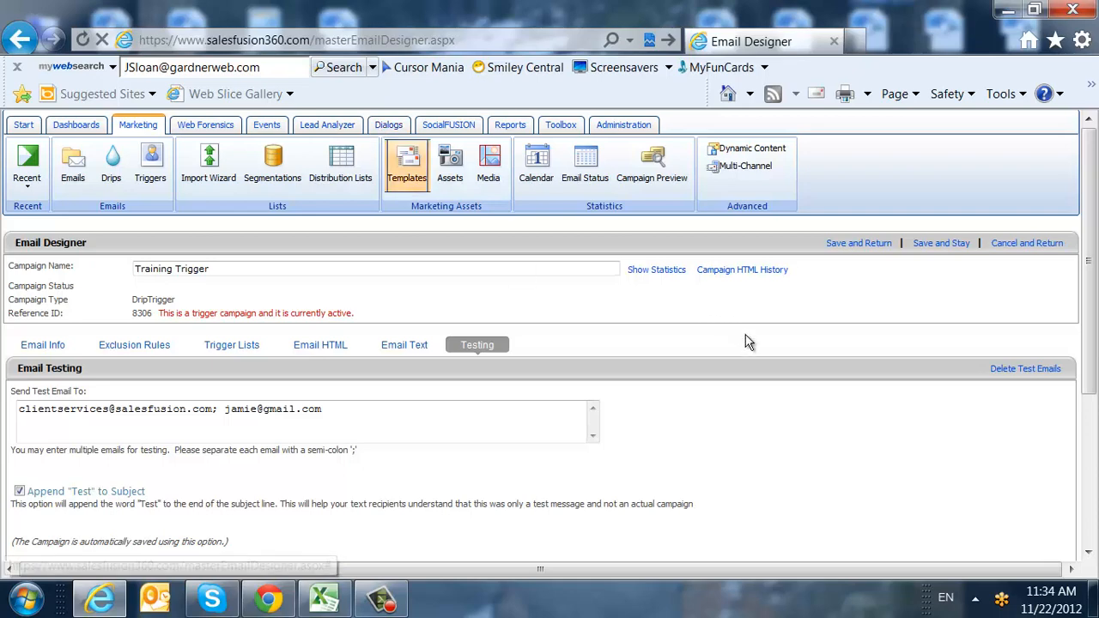
pyautogui.click(856, 243)
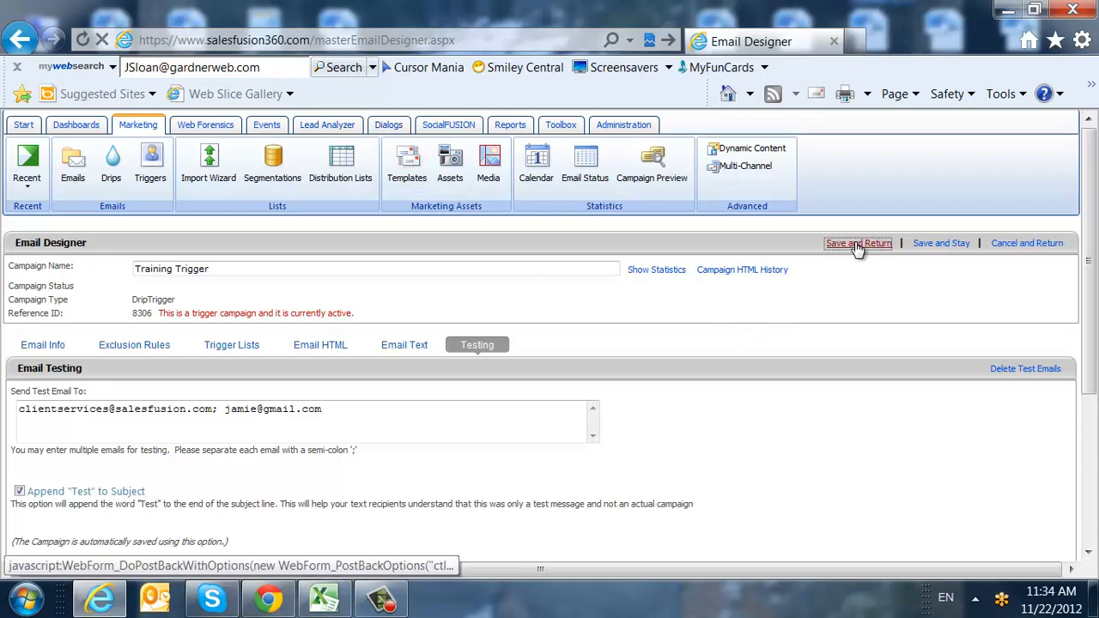